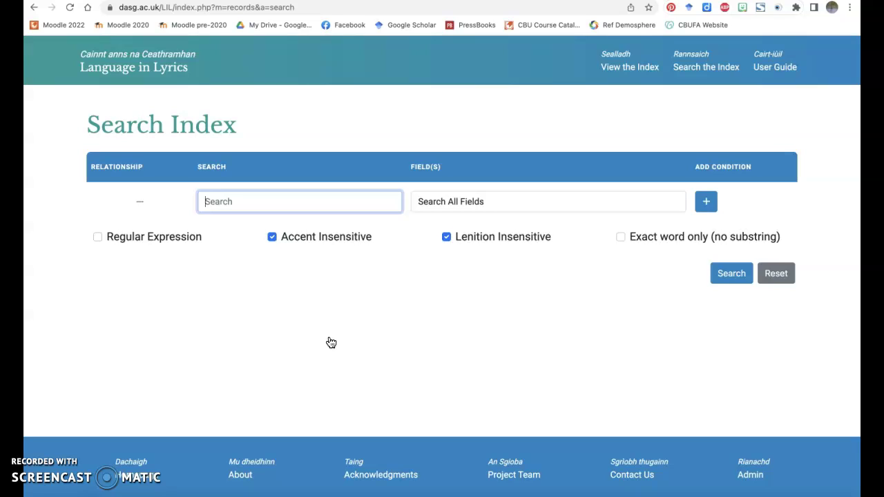
Step: Enter "milling" as the search term and restrict the search to the Classifications field
type("milling")
left_click(453, 201)
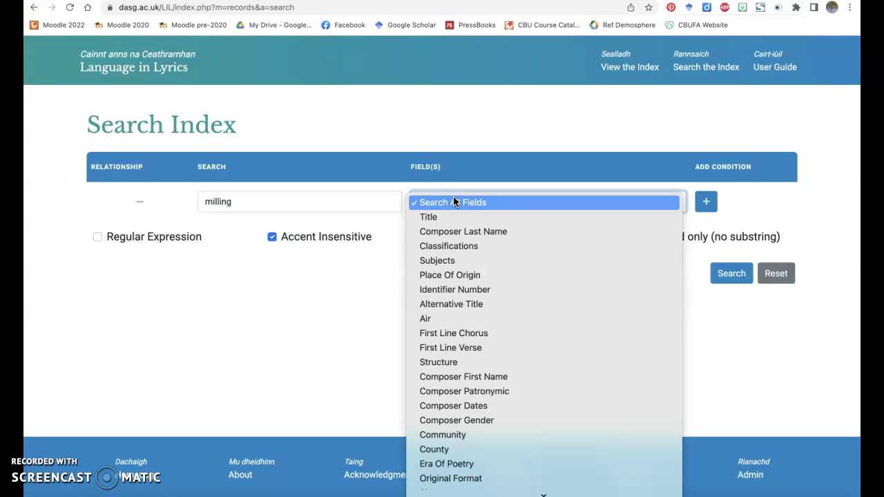
left_click(447, 248)
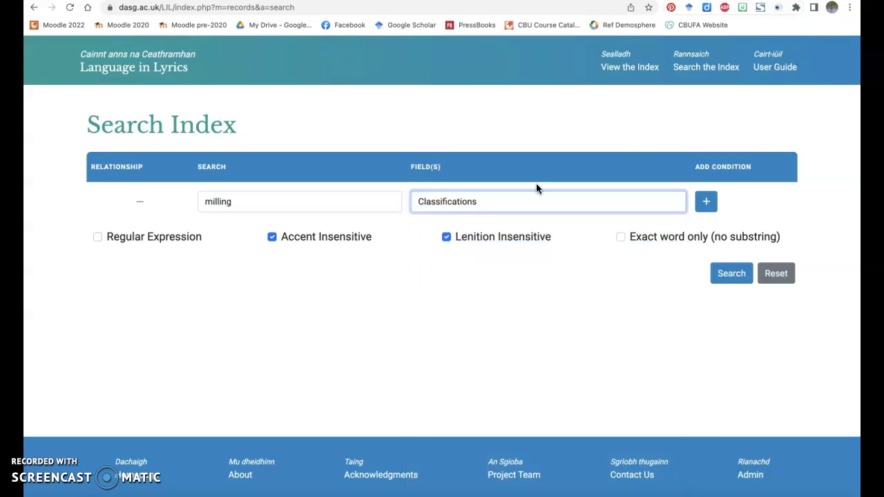
Step: Open the User Guide's Fixed Field Term Lists and examine the classifications list, looking for the term Milling
left_click(774, 67)
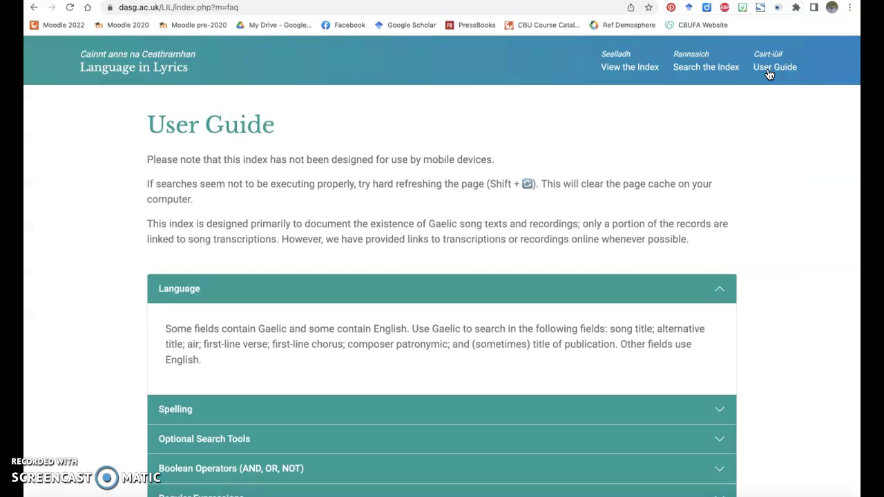
scroll(736, 173, "down", 5)
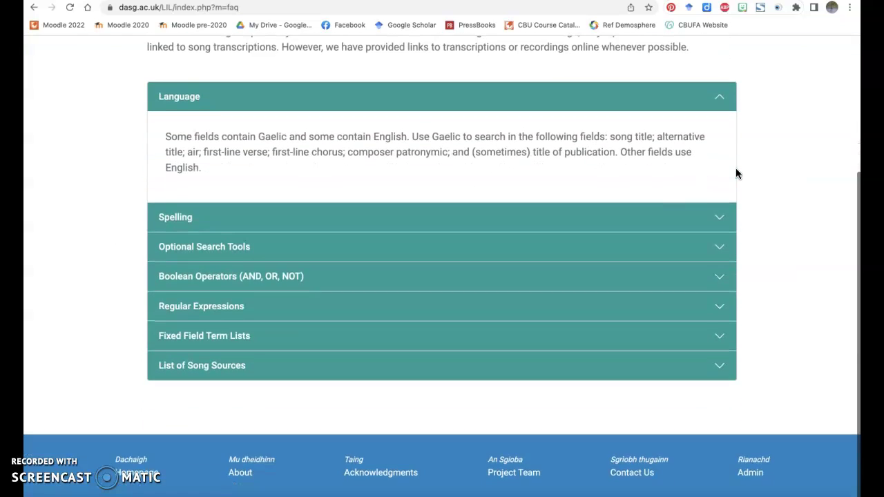
left_click(231, 339)
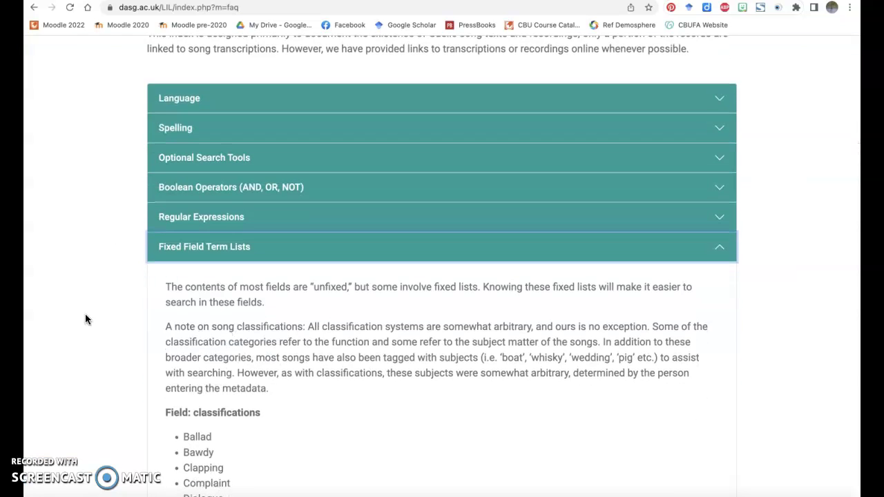
scroll(87, 297, "down", 1)
scroll(88, 291, "down", 4)
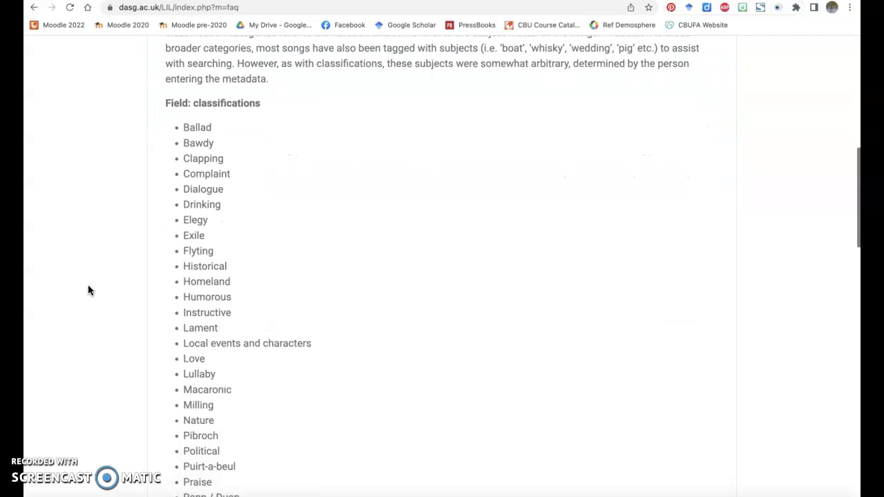
scroll(88, 290, "down", 1)
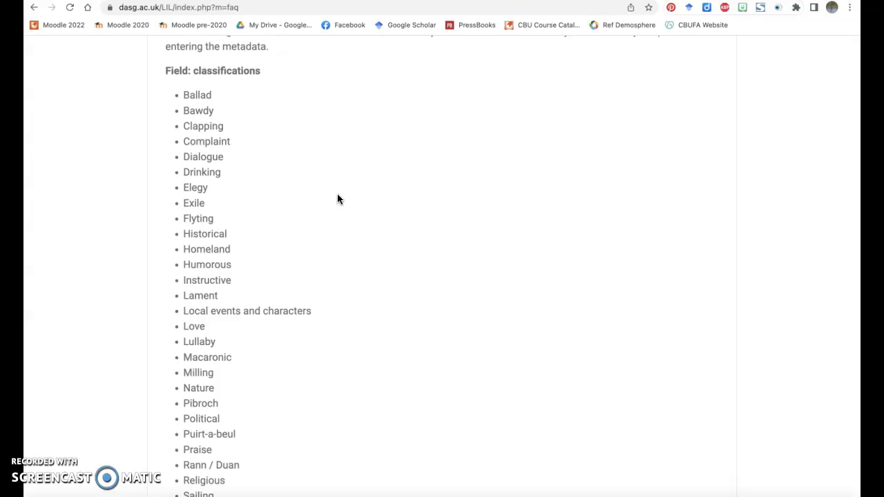
scroll(349, 184, "down", 1)
scroll(349, 188, "down", 1)
double_click(199, 333)
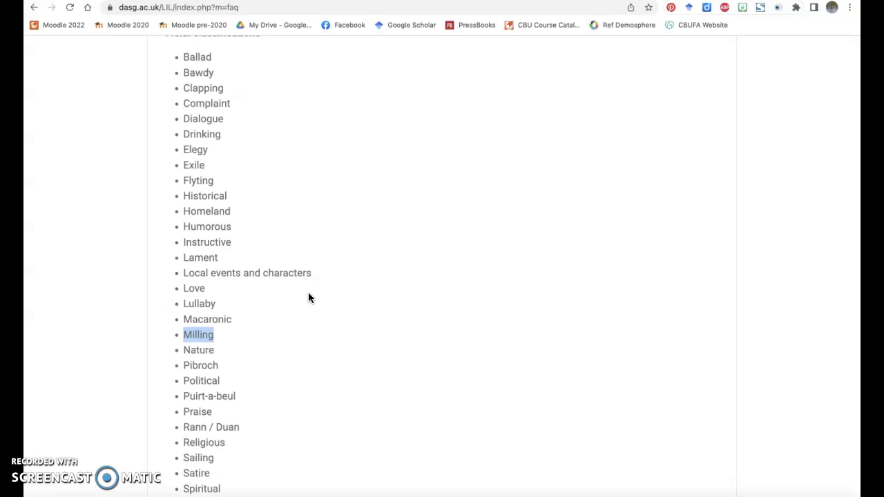
scroll(308, 296, "down", 3)
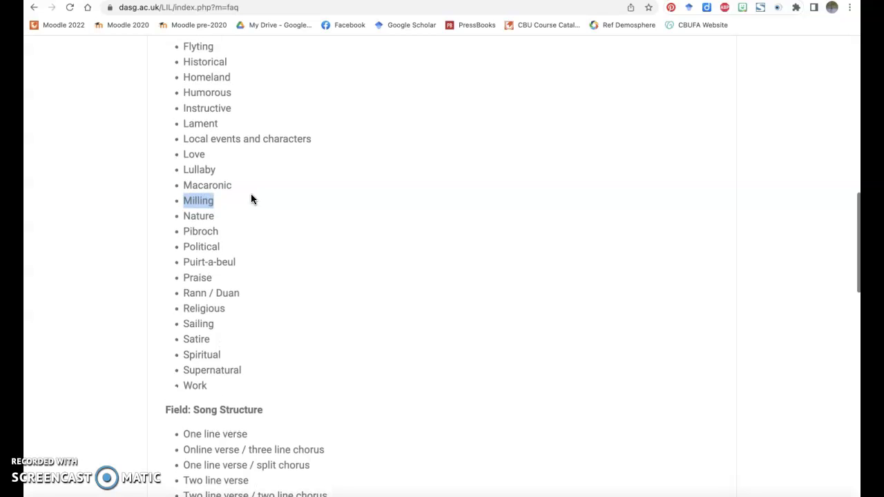
Step: Return to the Search Index form and run the search for "milling" in Classifications
scroll(235, 183, "up", 5)
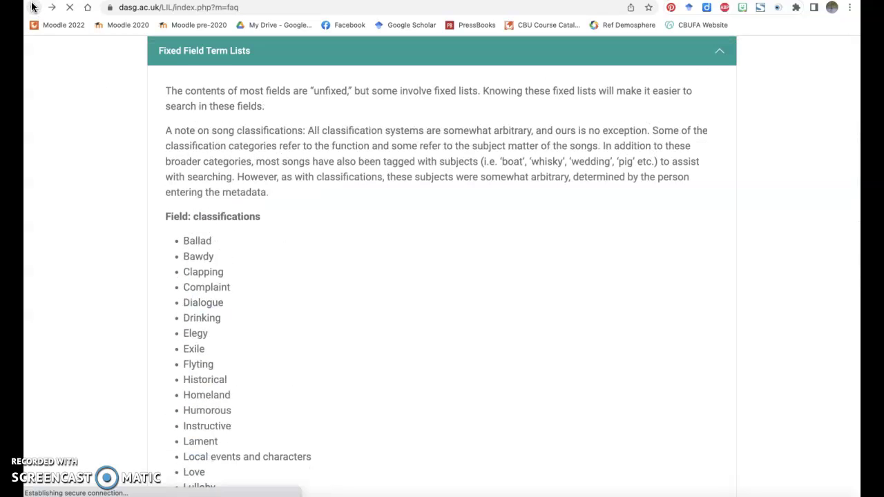
left_click(33, 8)
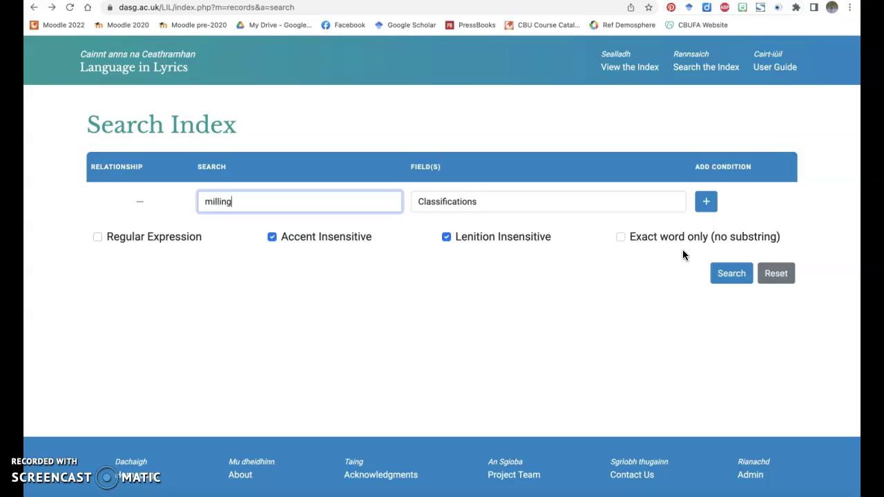
left_click(733, 278)
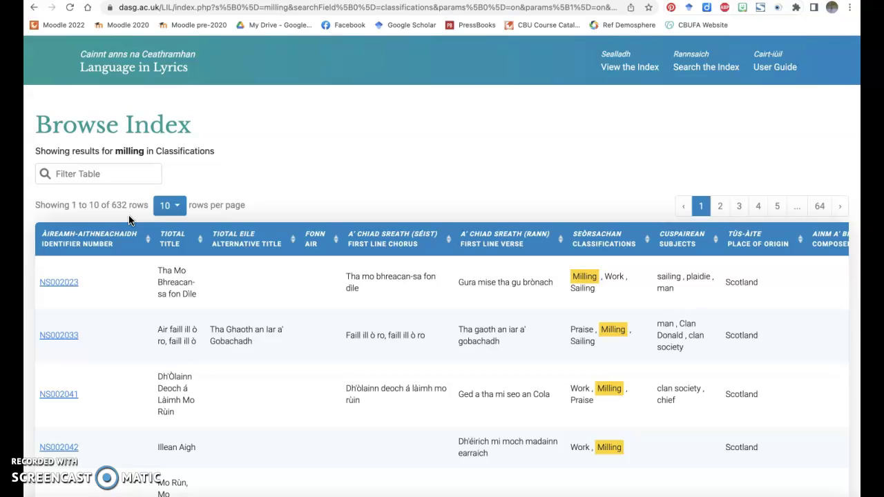
Step: Add an AND condition for "nova scotia" in Place Of Origin to the milling search and run it
left_click(33, 9)
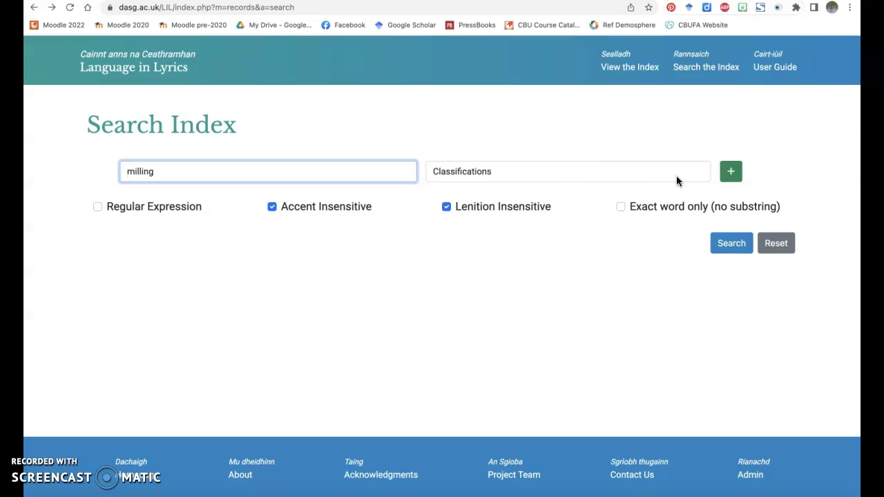
left_click(731, 173)
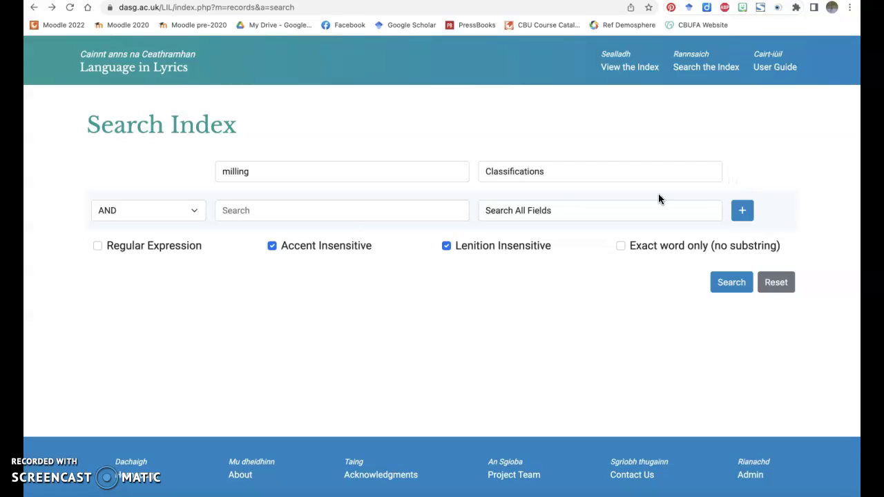
left_click(158, 219)
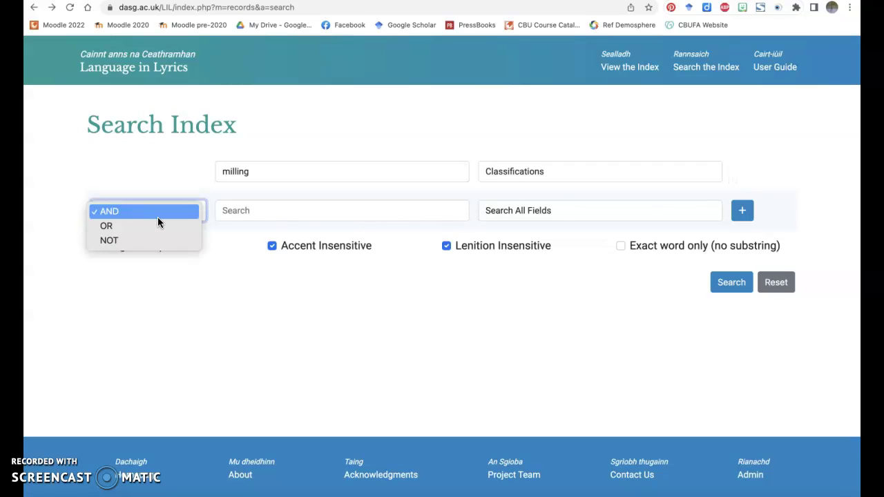
left_click(154, 210)
left_click(237, 210)
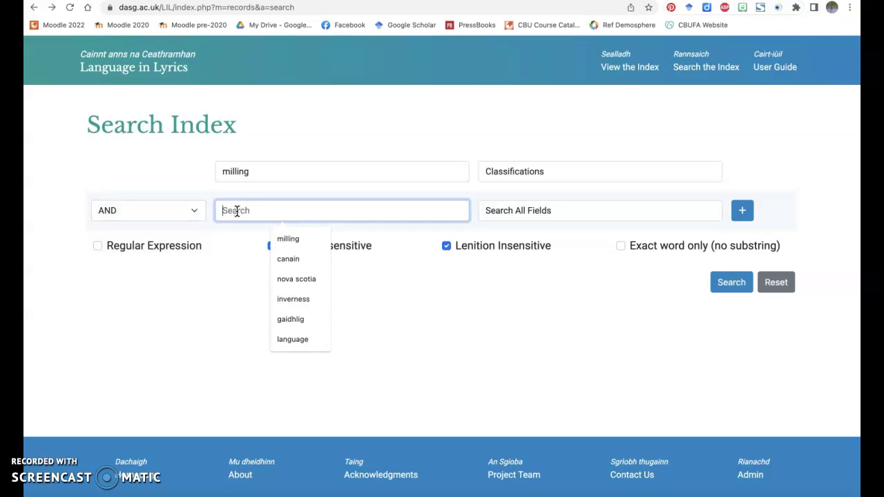
type("nova scotia")
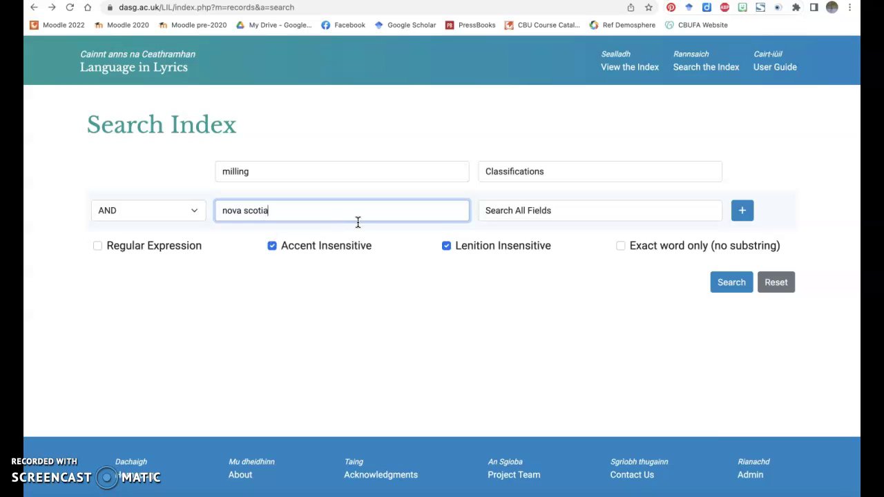
left_click(492, 209)
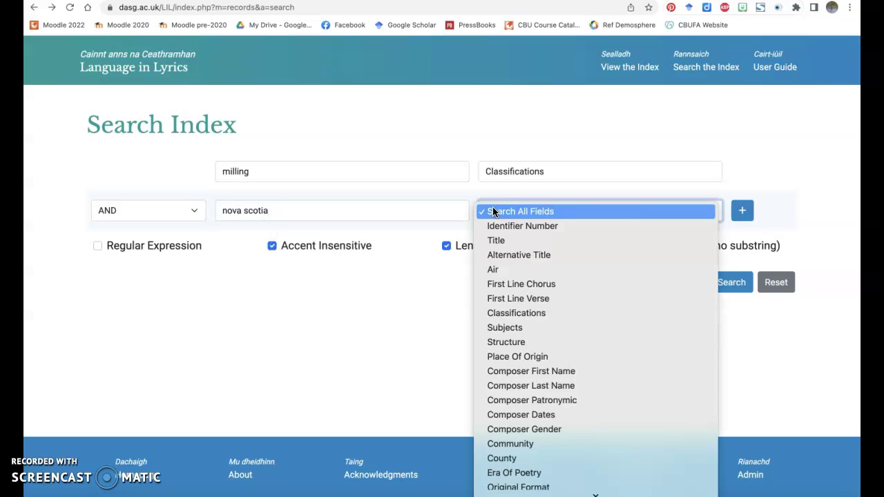
left_click(513, 356)
left_click(723, 286)
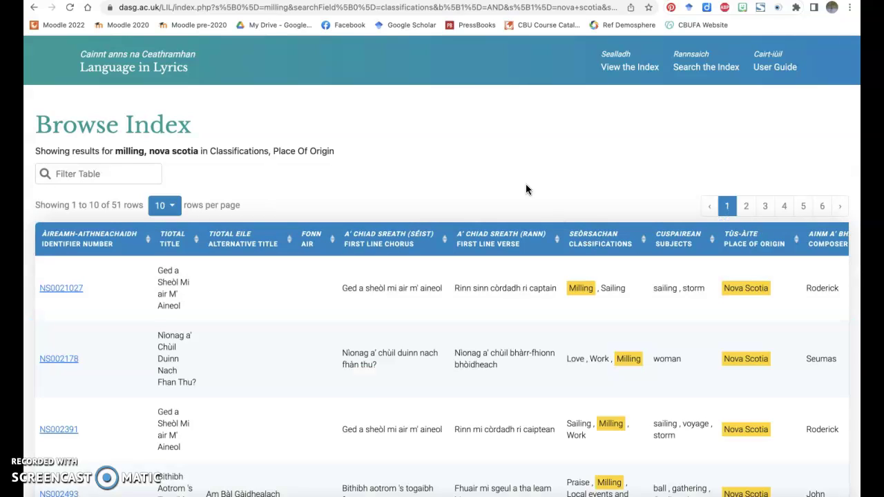
Step: Open the first result's record, review its details through Online Access and Notes, and close it
scroll(484, 190, "down", 1)
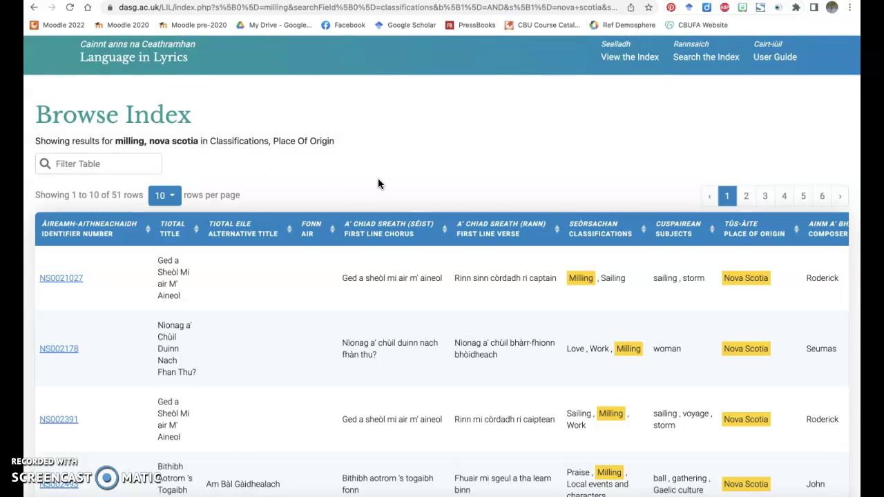
scroll(378, 181, "down", 1)
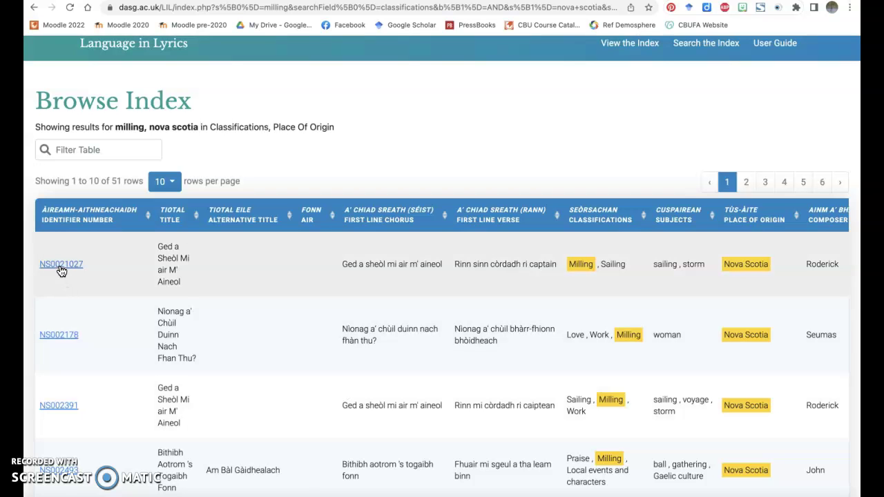
left_click(60, 266)
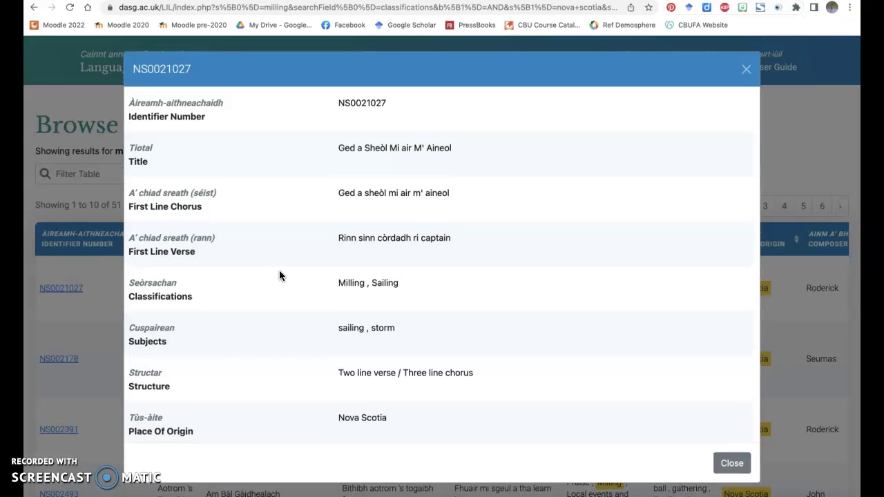
scroll(515, 203, "down", 1)
scroll(515, 203, "down", 5)
scroll(515, 203, "down", 5)
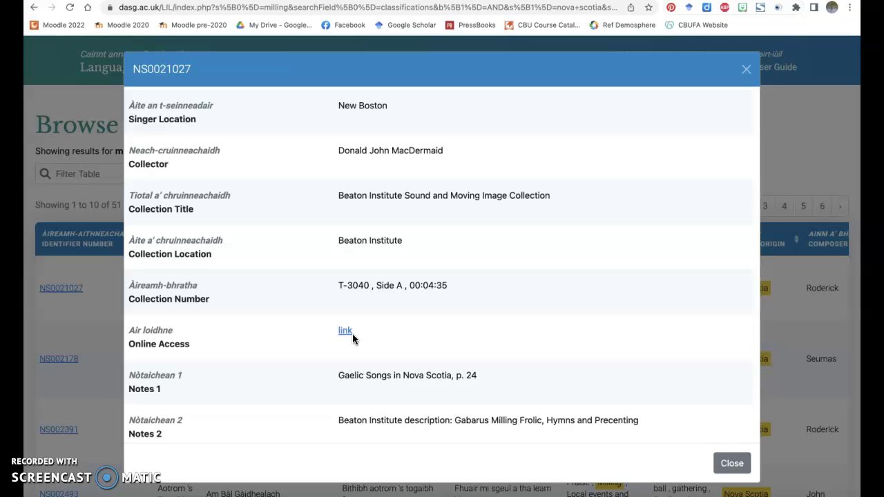
scroll(409, 319, "down", 2)
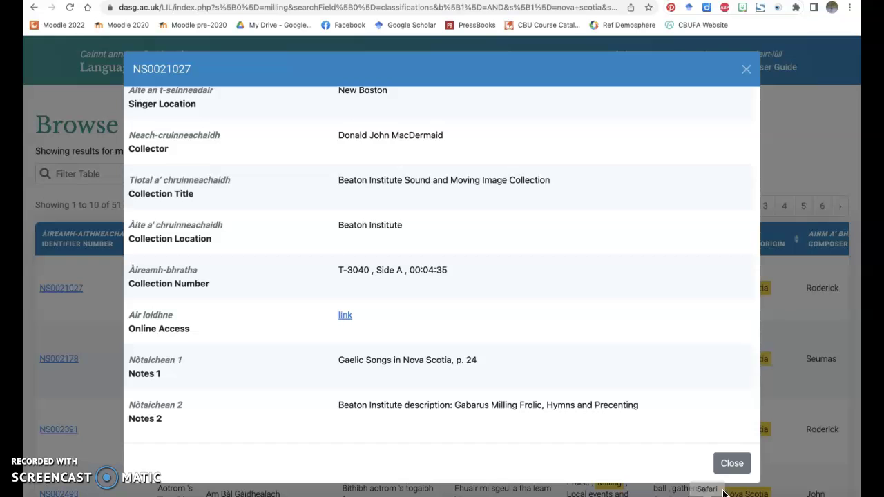
left_click(733, 464)
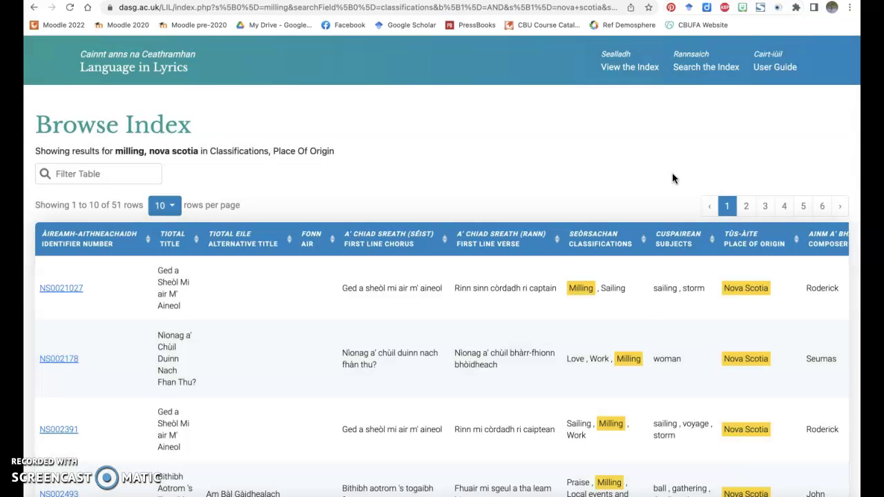
Step: Reset the index search form and search for "gaelic" in the Subjects field
left_click(694, 69)
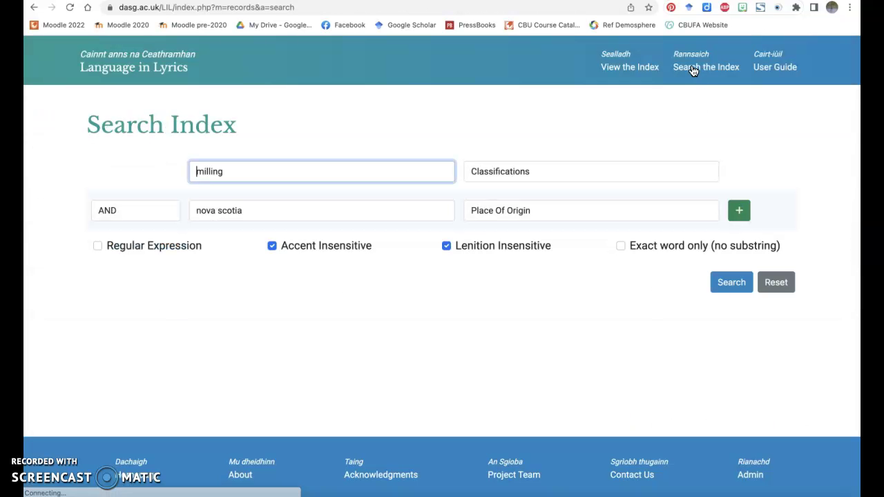
left_click(773, 284)
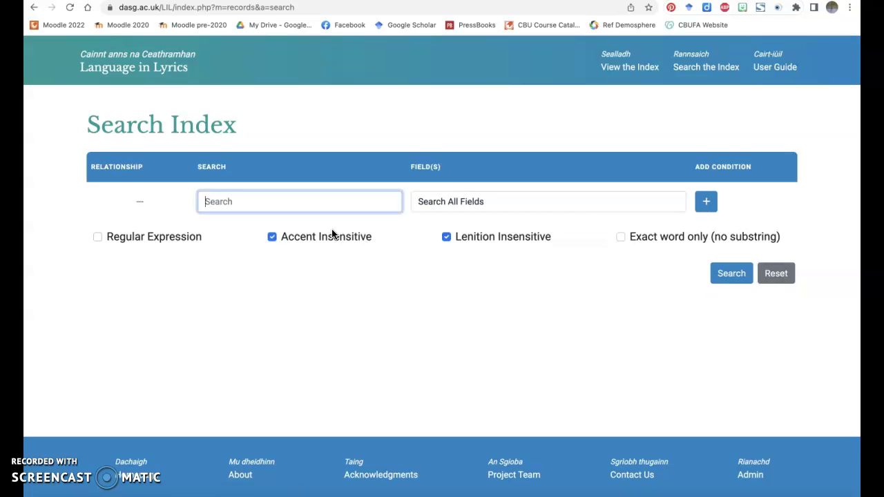
type("gaelic")
left_click(446, 205)
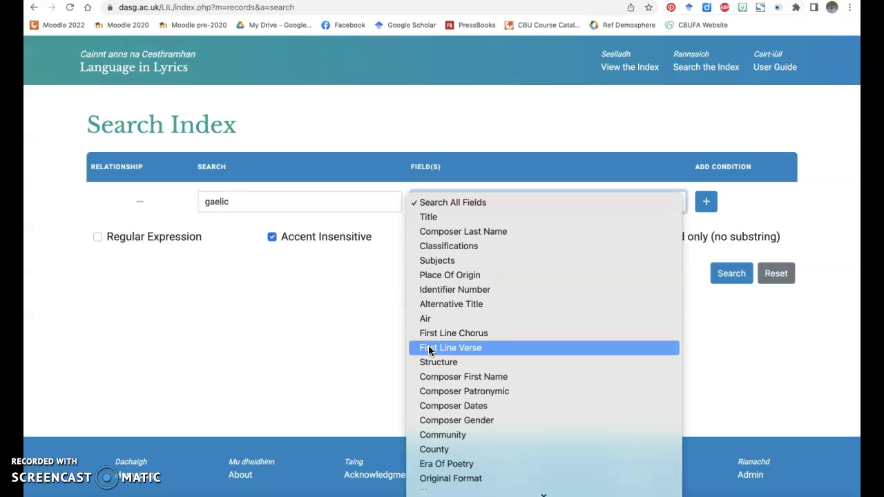
left_click(429, 263)
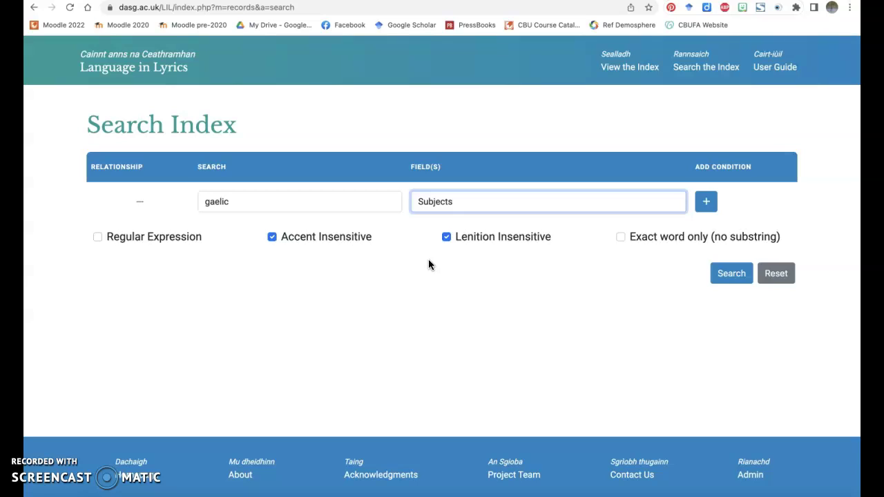
left_click(731, 276)
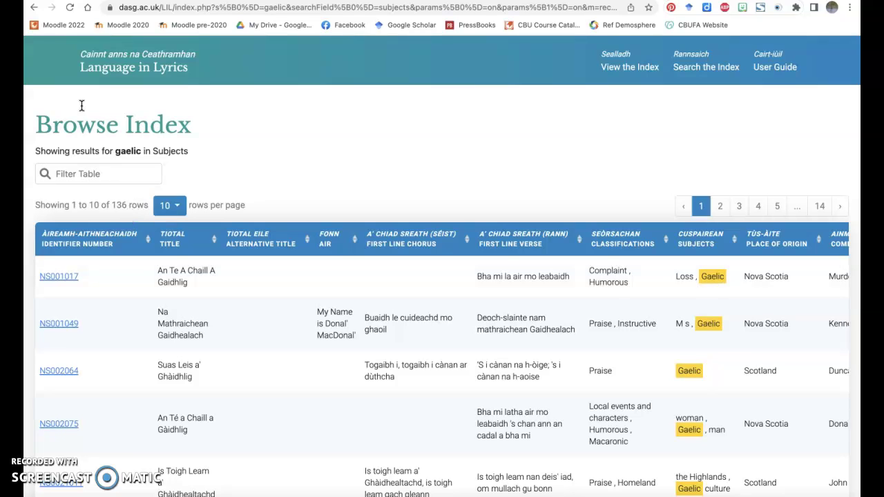
Step: Add an OR condition for "language" in Subjects to the gaelic search and run it
left_click(34, 9)
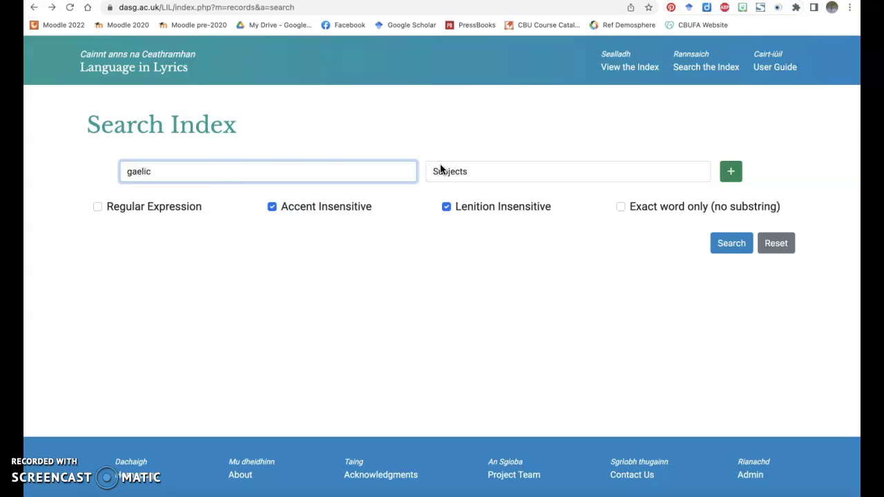
left_click(731, 173)
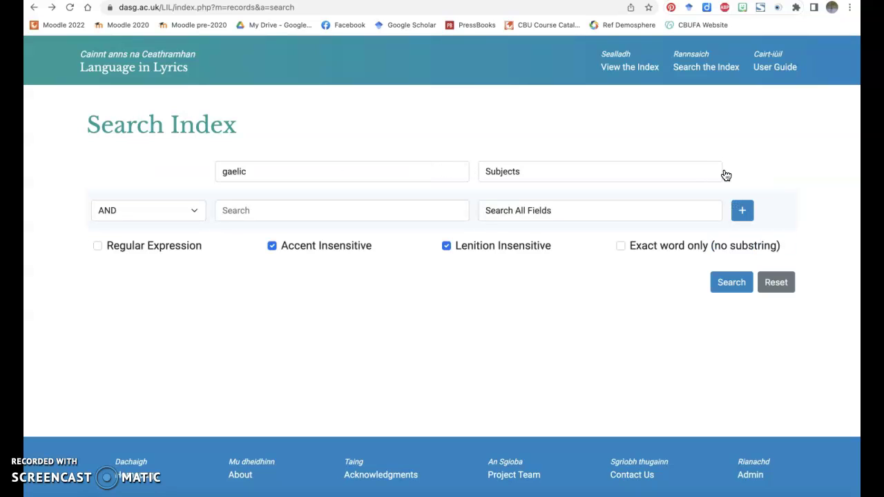
left_click(137, 214)
left_click(128, 229)
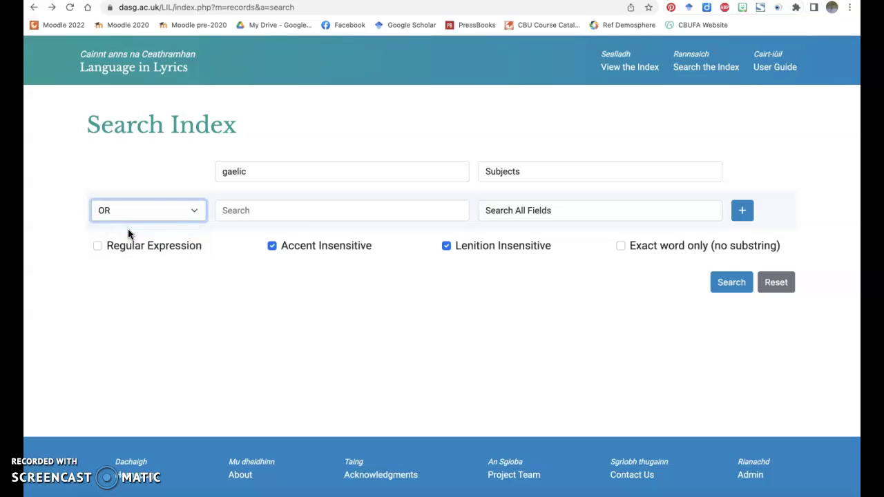
left_click(255, 215)
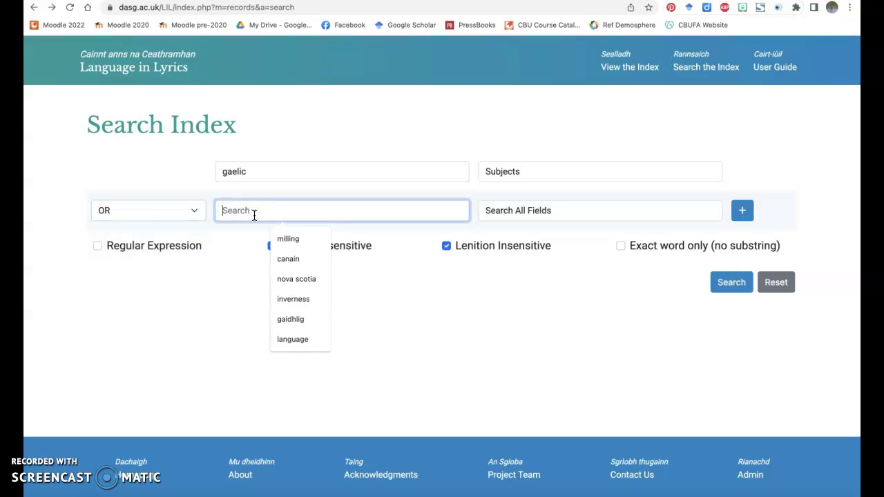
type("language")
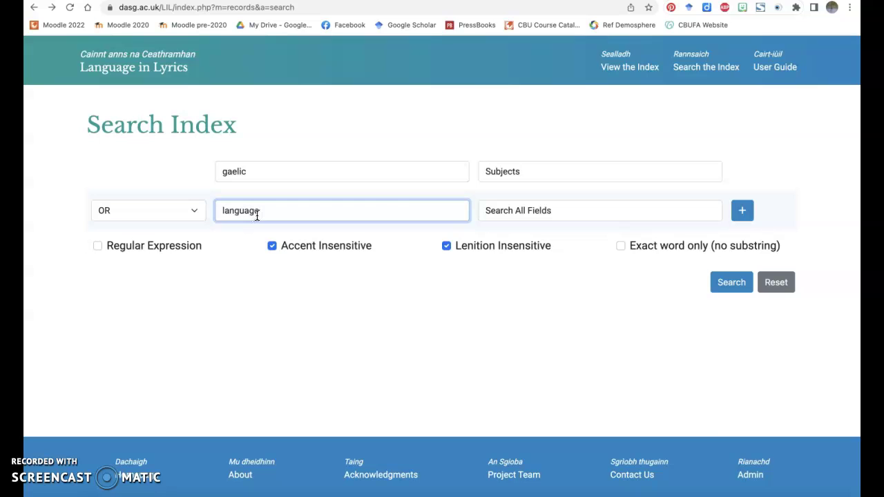
left_click(509, 213)
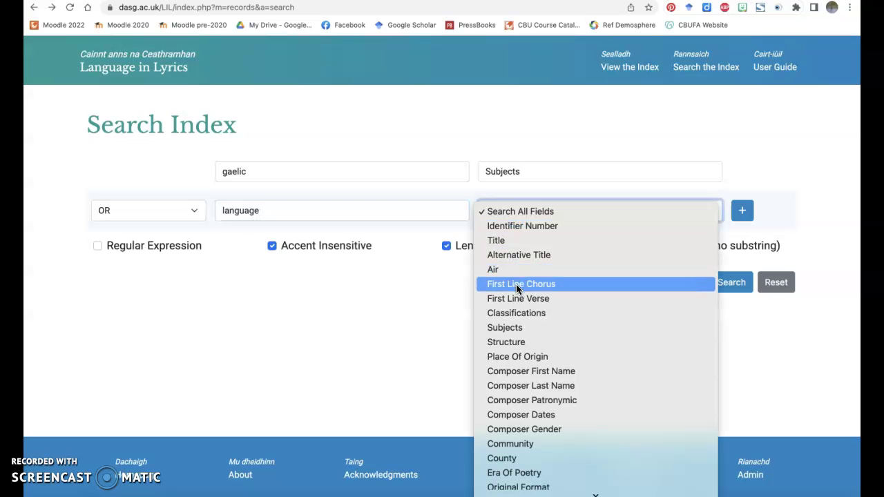
left_click(514, 328)
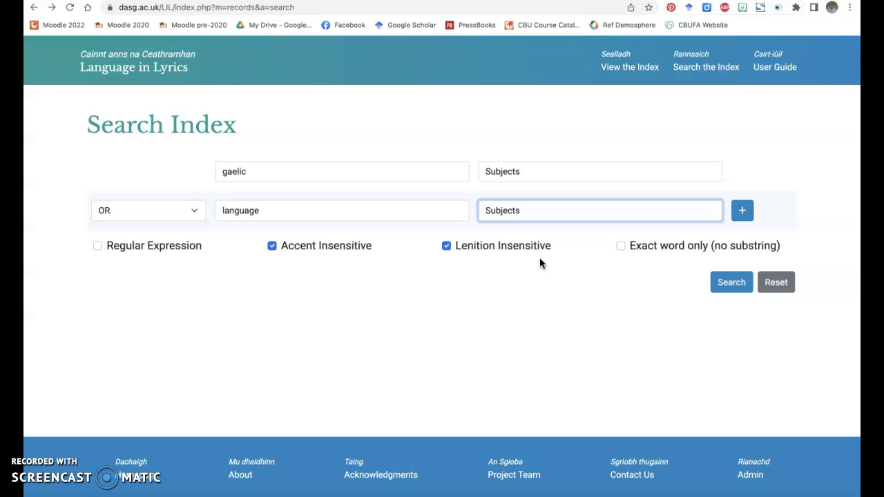
left_click(731, 284)
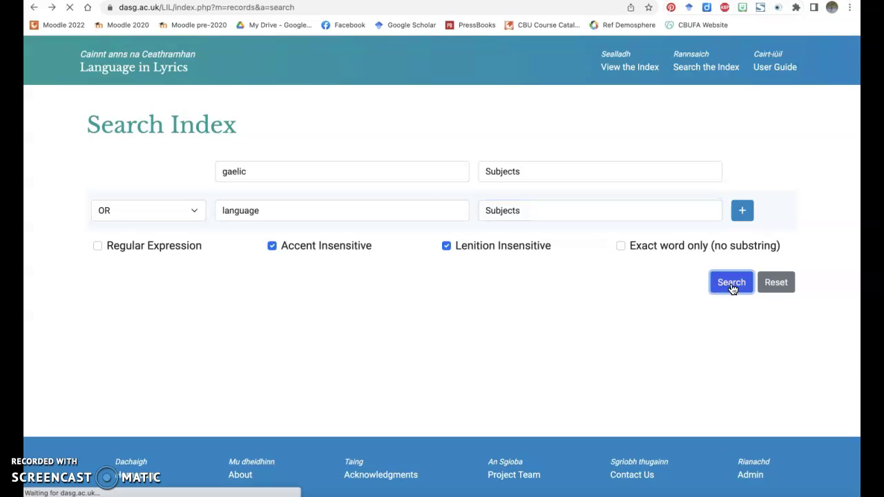